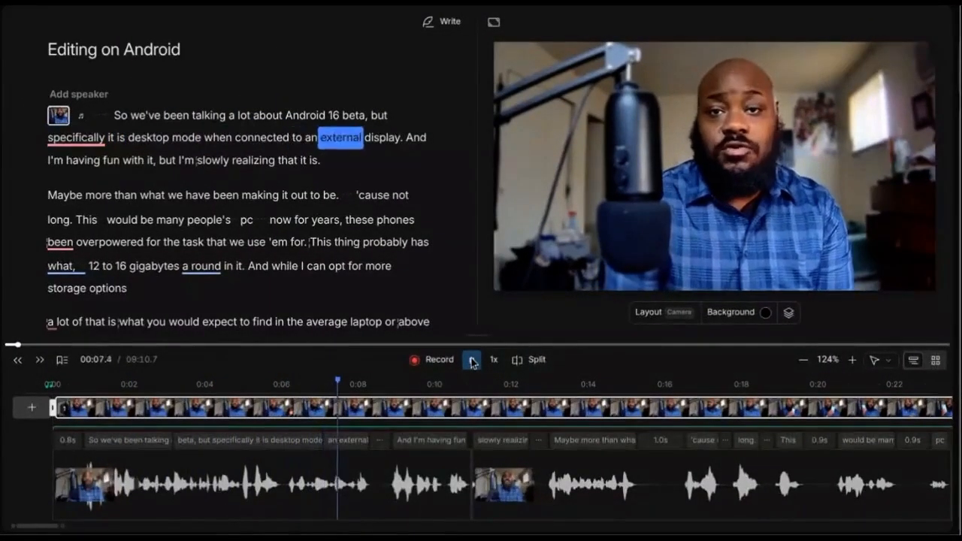
# Pause the playback and look through the first scene's transcript down to its last paragraph
pyautogui.click(472, 361)
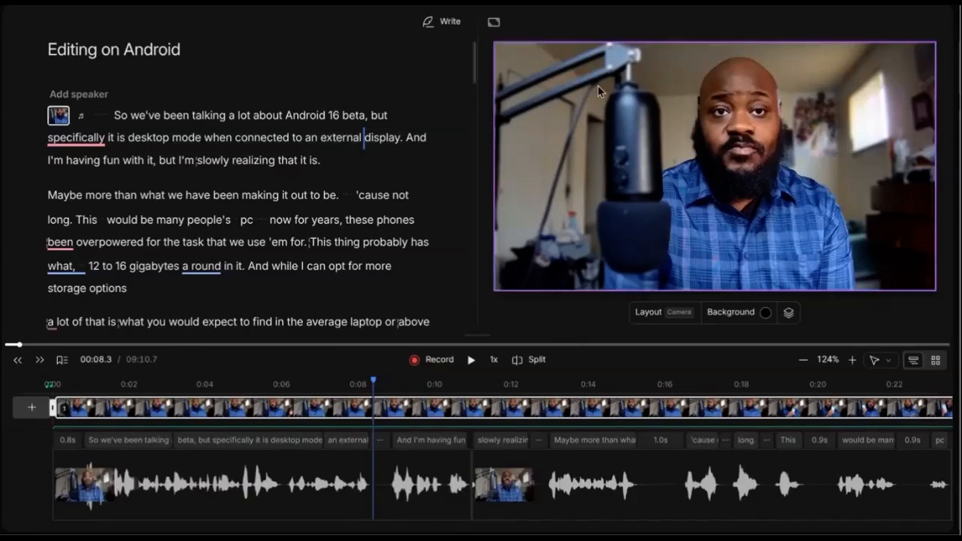
pyautogui.scroll(-3, 363, 201)
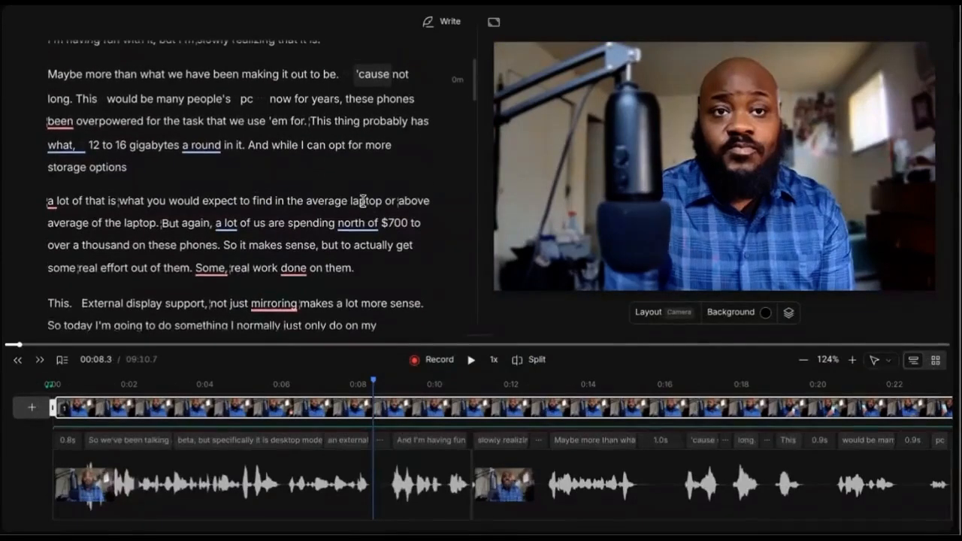
pyautogui.scroll(1, 364, 200)
pyautogui.scroll(1, 363, 201)
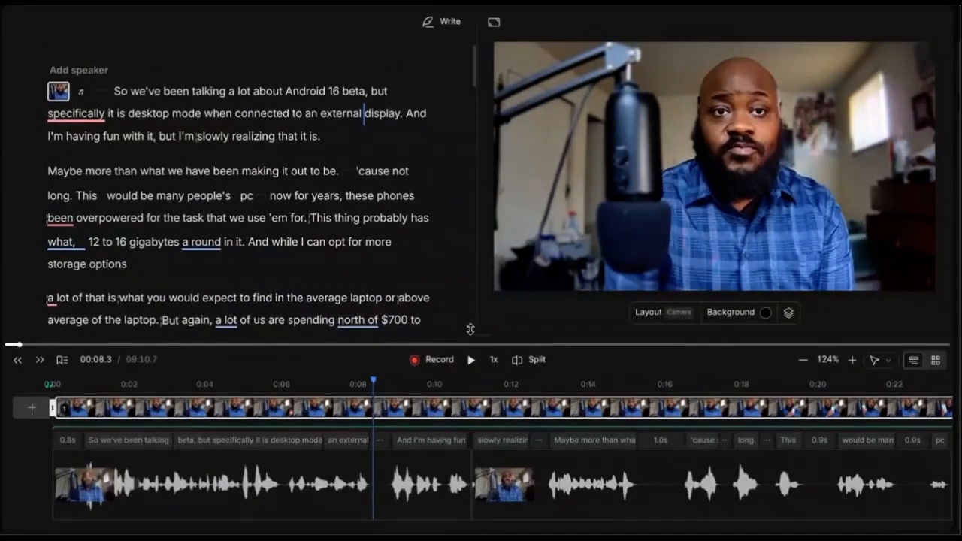
pyautogui.scroll(-10, 309, 174)
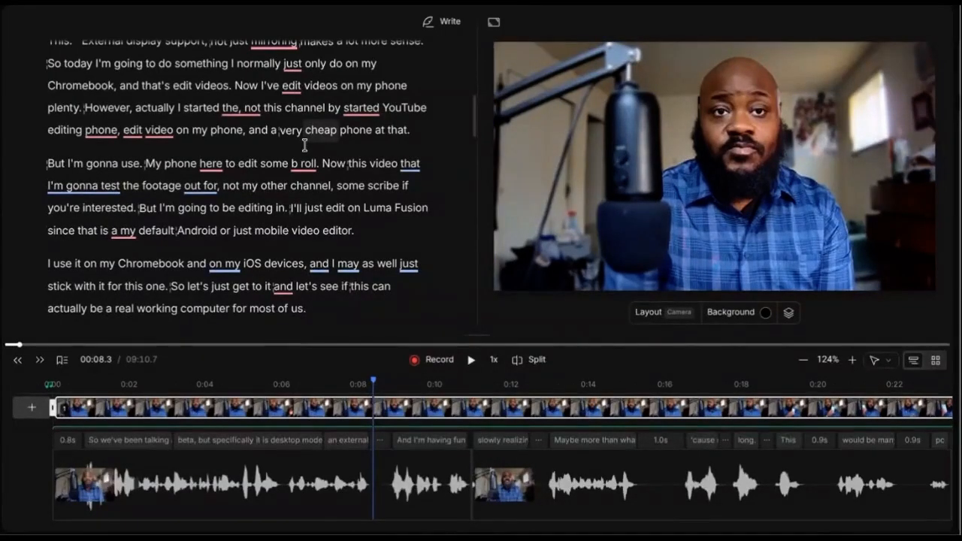
pyautogui.moveTo(245, 111)
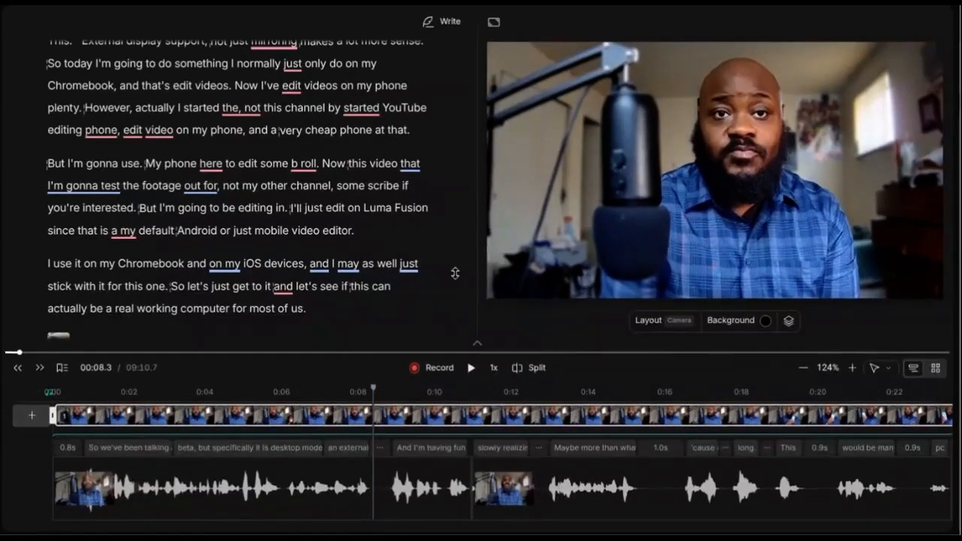
# Enlarge the timeline area and examine the scene strip, Happy Morning music track and voice waveform near the beginning
pyautogui.moveTo(477, 339); pyautogui.dragTo(484, 181)
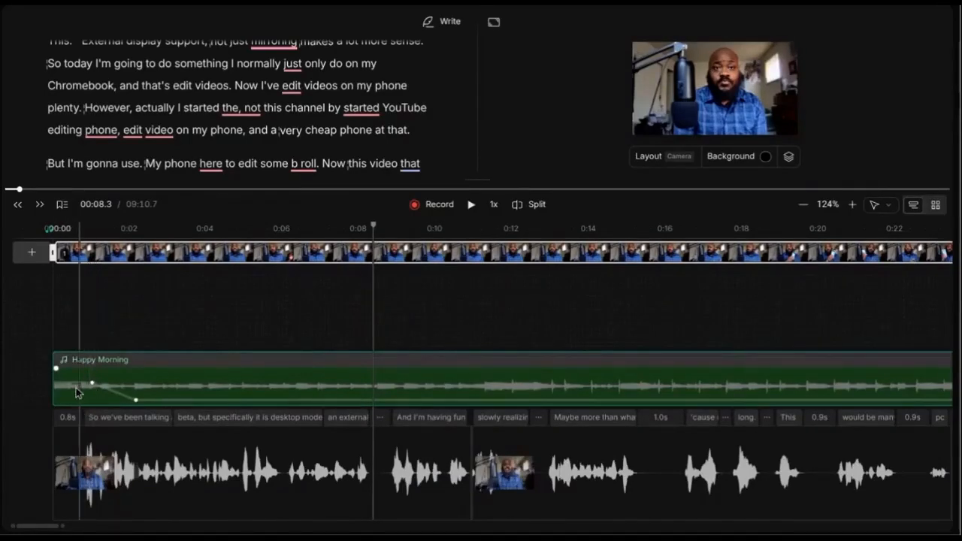
pyautogui.click(63, 394)
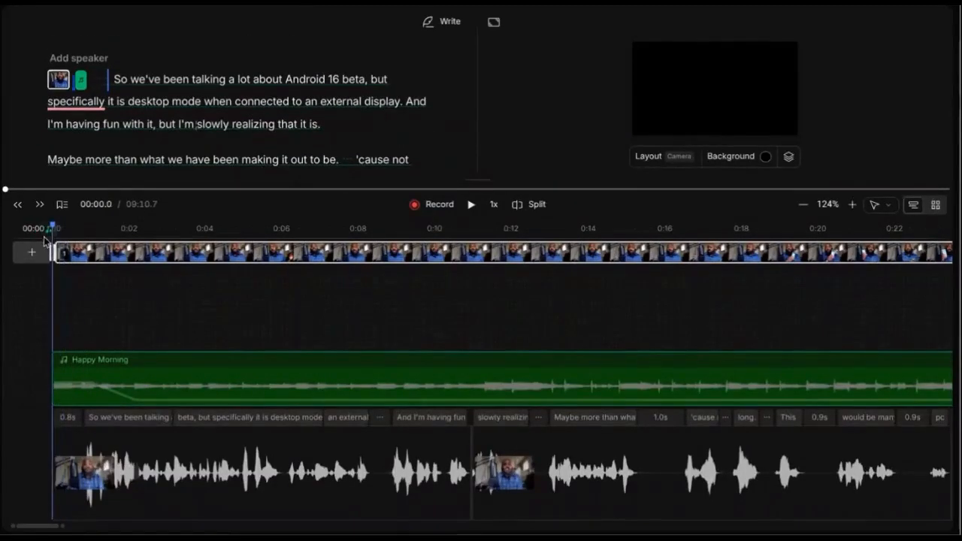
pyautogui.click(60, 251)
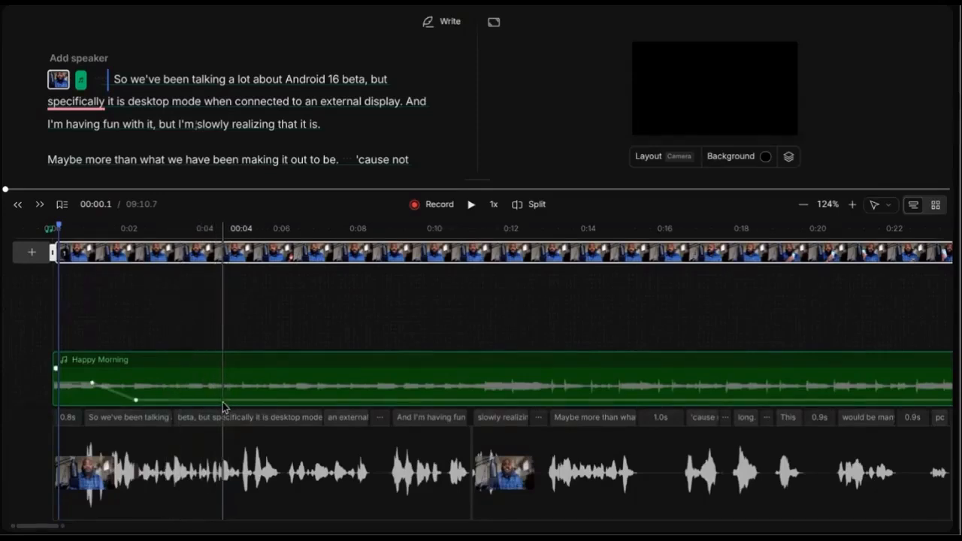
pyautogui.click(63, 481)
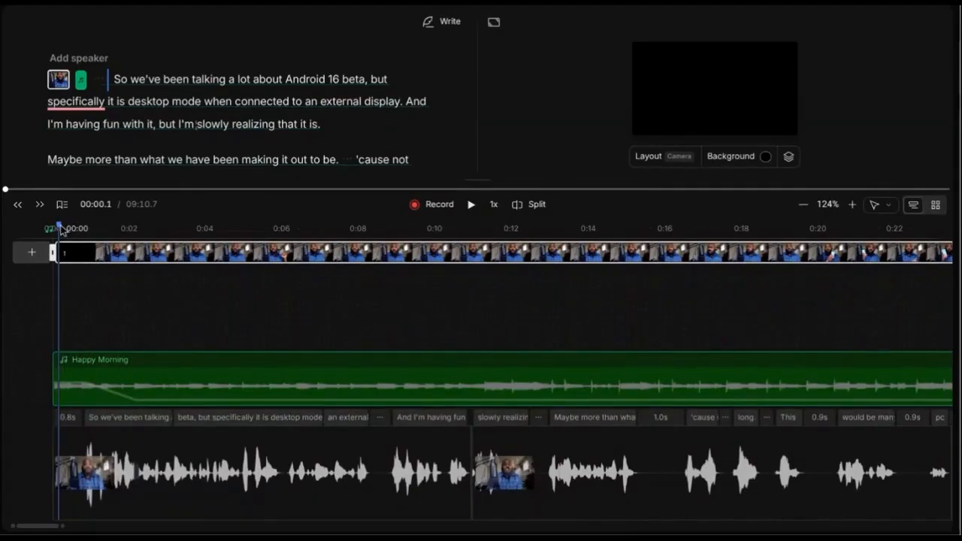
# Return the playhead to 00:00.0 and play the first few seconds of the video
pyautogui.moveTo(60, 229); pyautogui.dragTo(53, 229)
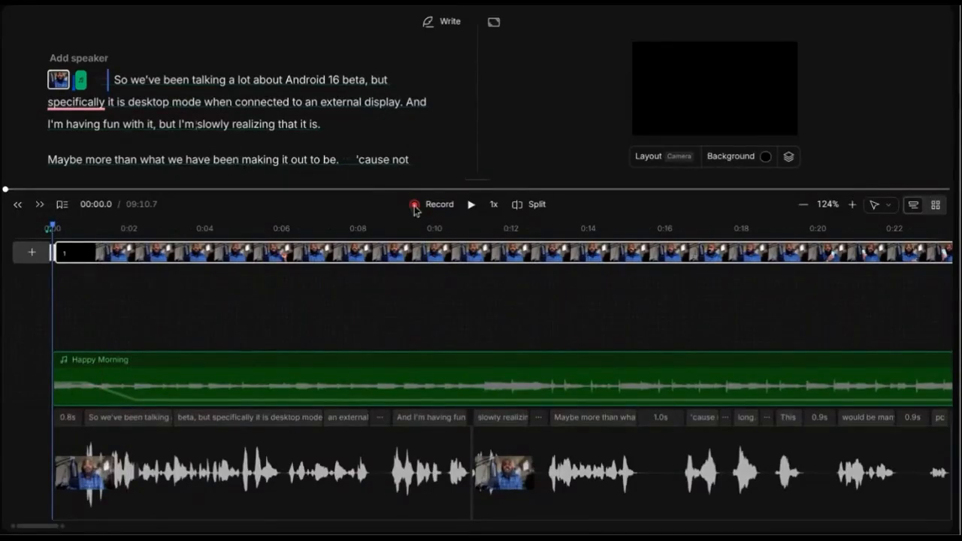
pyautogui.click(472, 205)
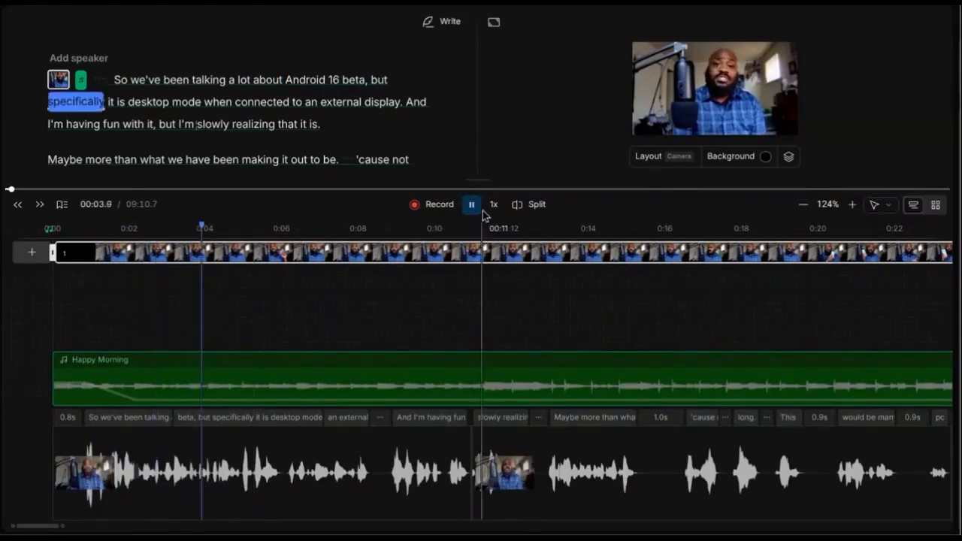
pyautogui.click(472, 206)
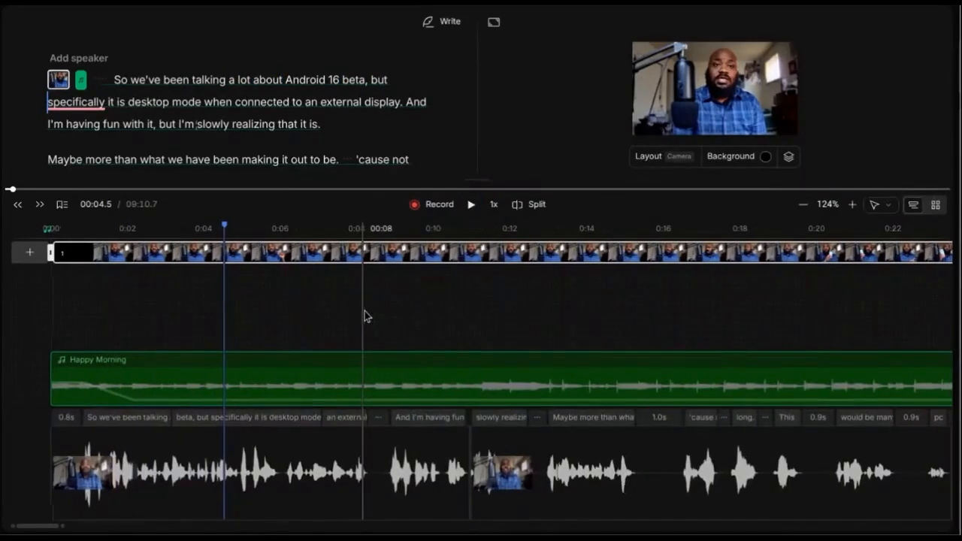
# Look along the timeline's music and voice clips to around 0:44, and reduce the timeline's height to enlarge the preview
pyautogui.hscroll(5, 293, 474)
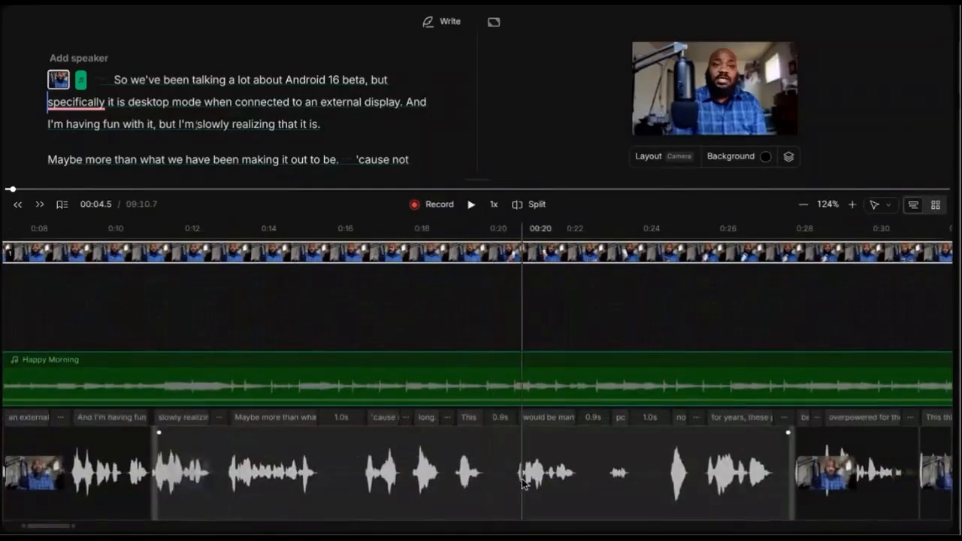
pyautogui.hscroll(4, 523, 481)
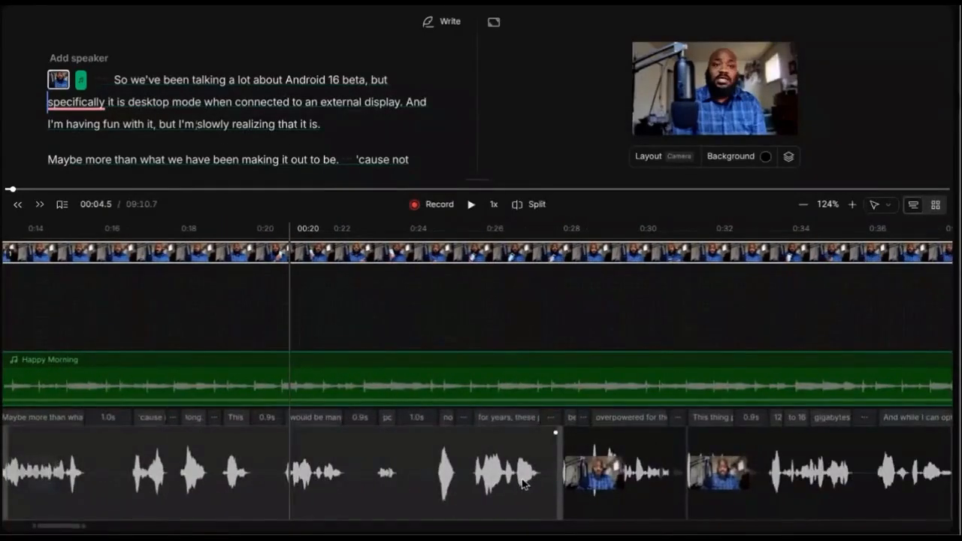
pyautogui.hscroll(4, 522, 481)
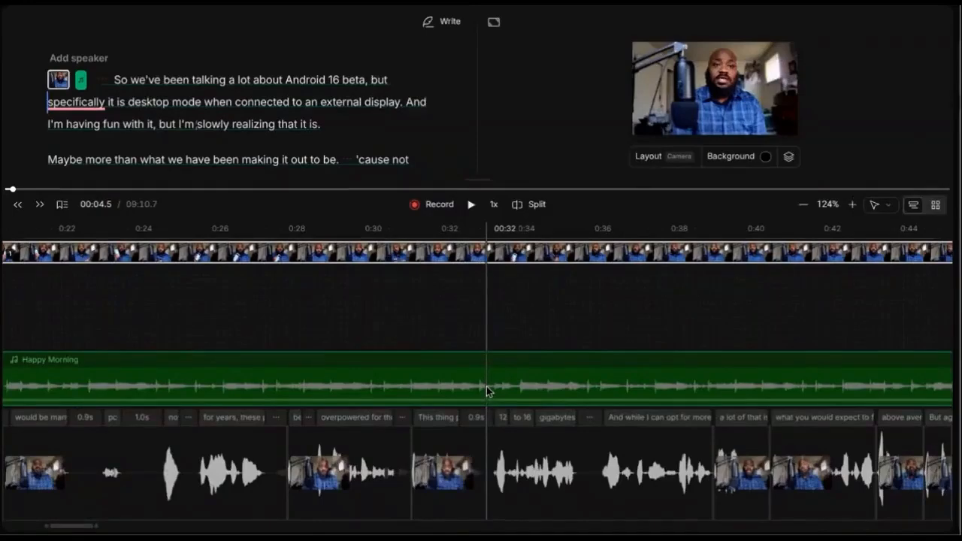
pyautogui.click(323, 446)
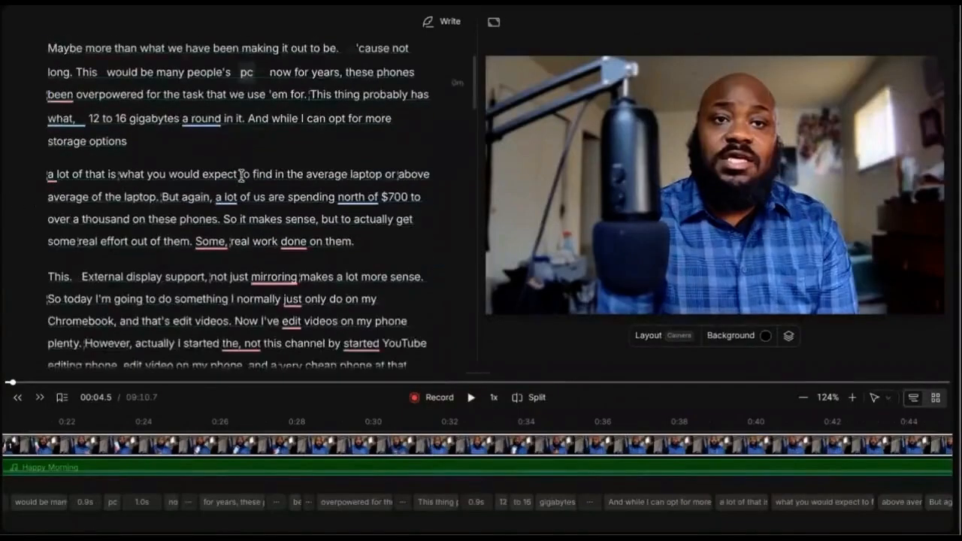
# Jump to "So today I'm going" and to "But I'm gonna use" through the transcript, and play a few seconds from there
pyautogui.scroll(-2, 240, 175)
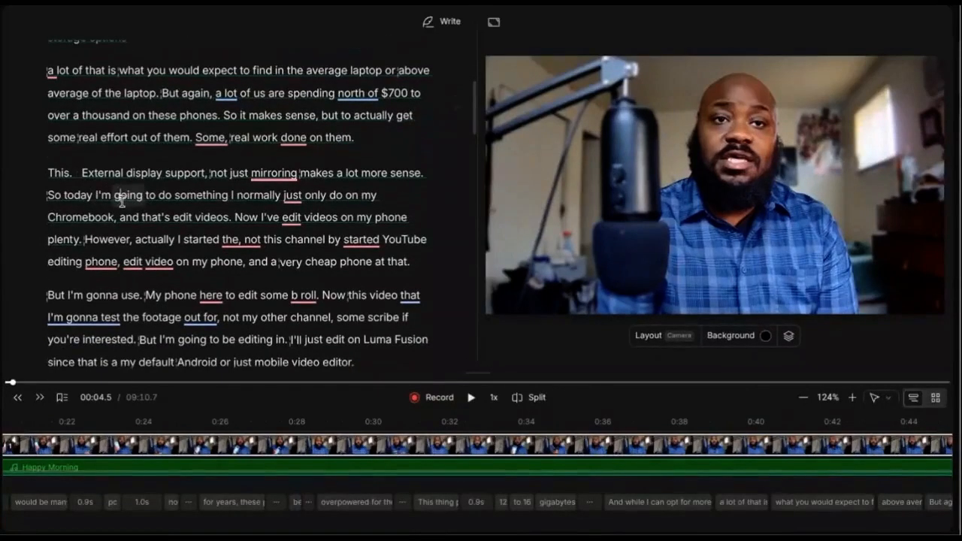
pyautogui.click(120, 197)
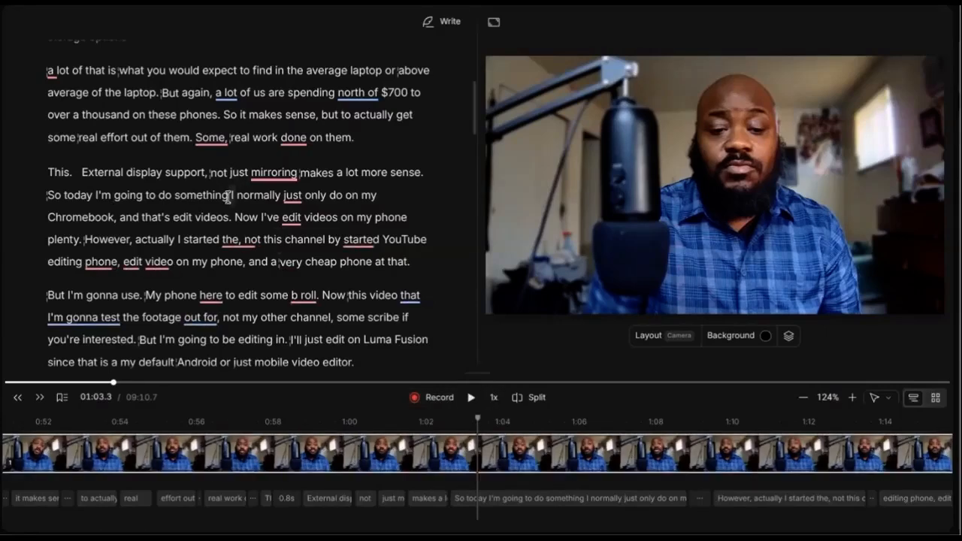
pyautogui.click(57, 295)
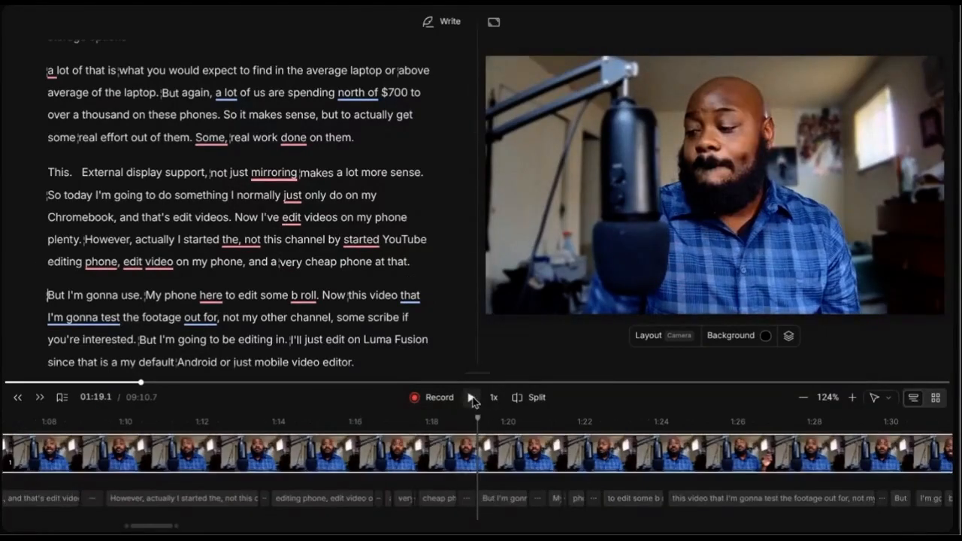
pyautogui.click(472, 399)
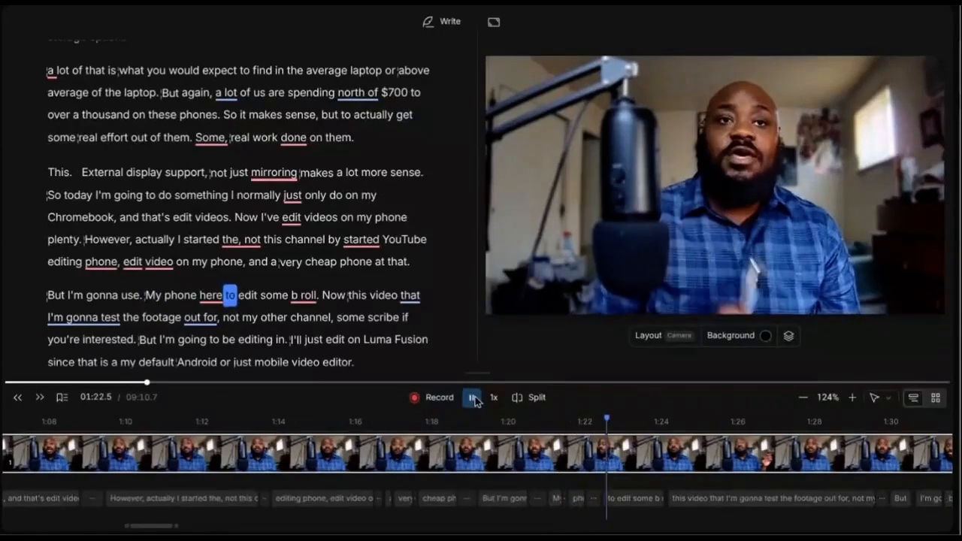
pyautogui.press('space')
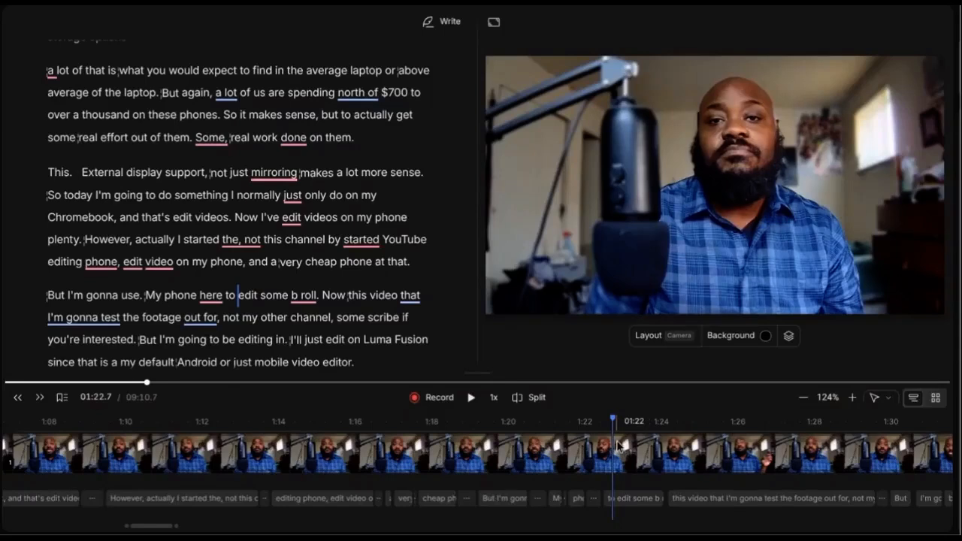
# Look along the timeline around 1:22 and through the transcript to the IPAD files section
pyautogui.hscroll(-1, 619, 447)
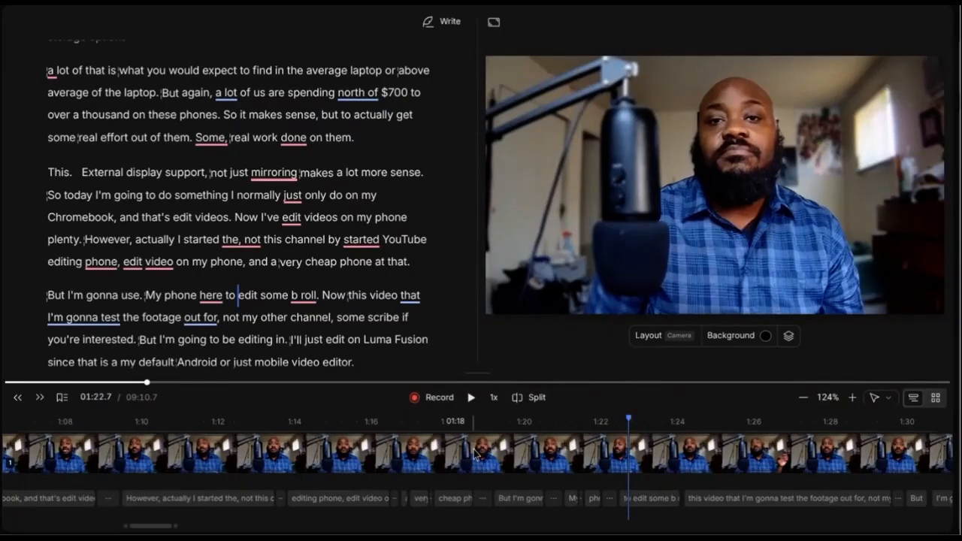
pyautogui.hscroll(5, 511, 477)
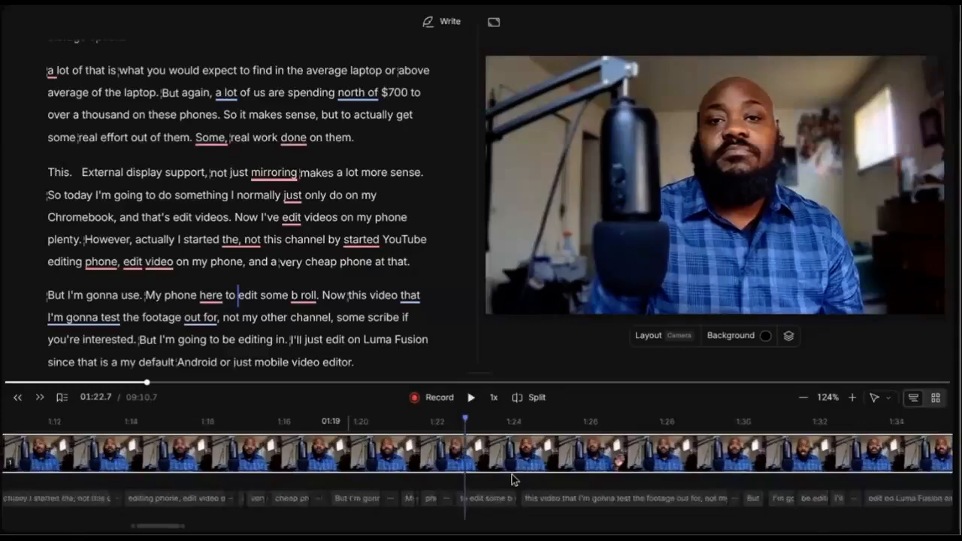
pyautogui.scroll(-5, 260, 209)
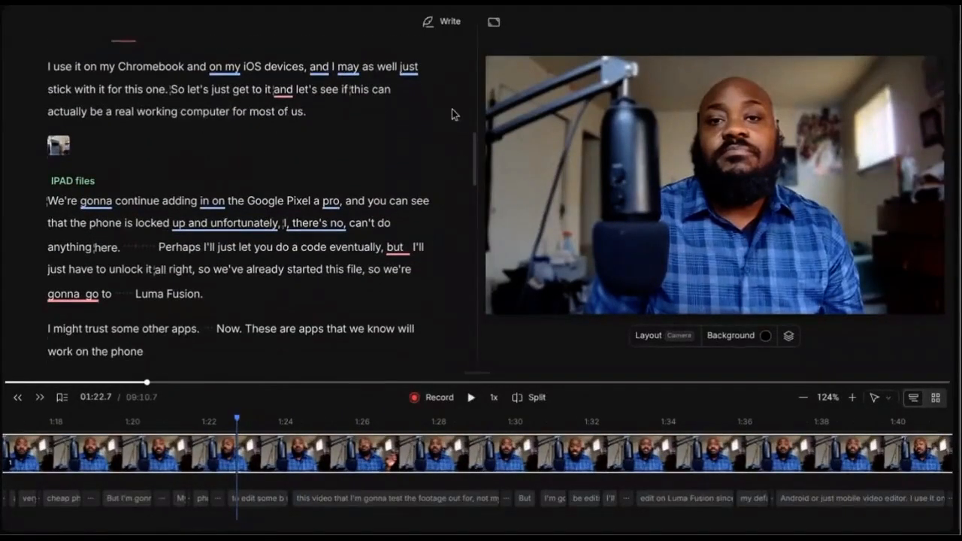
# Switch the timeline to the scene thumbnail view, select scene 2 and look through its transcript
pyautogui.click(937, 399)
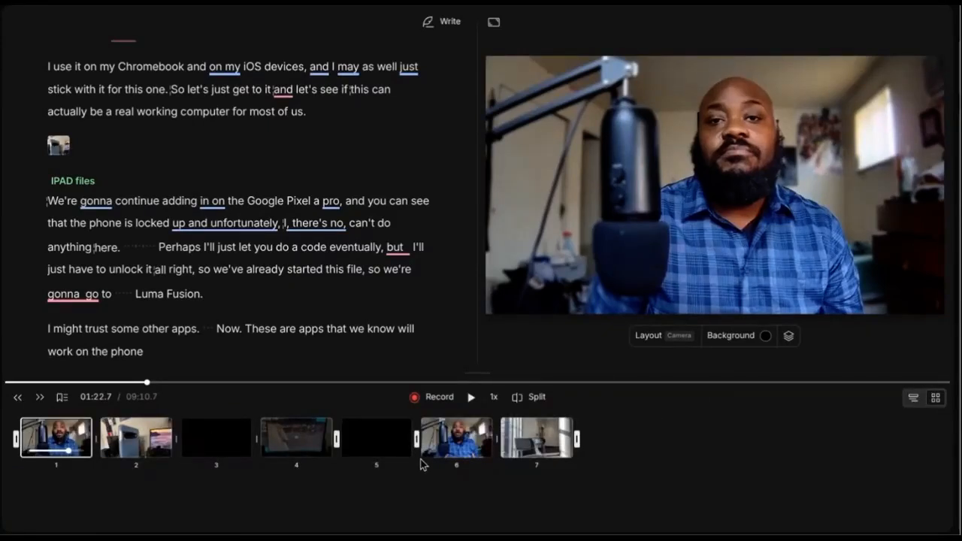
pyautogui.click(120, 441)
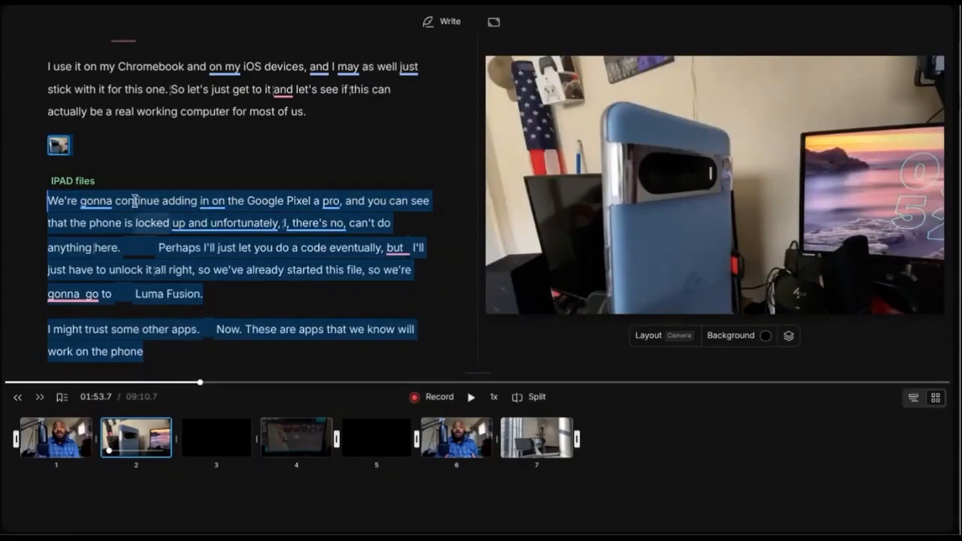
pyautogui.scroll(-10, 139, 211)
pyautogui.scroll(-5, 136, 201)
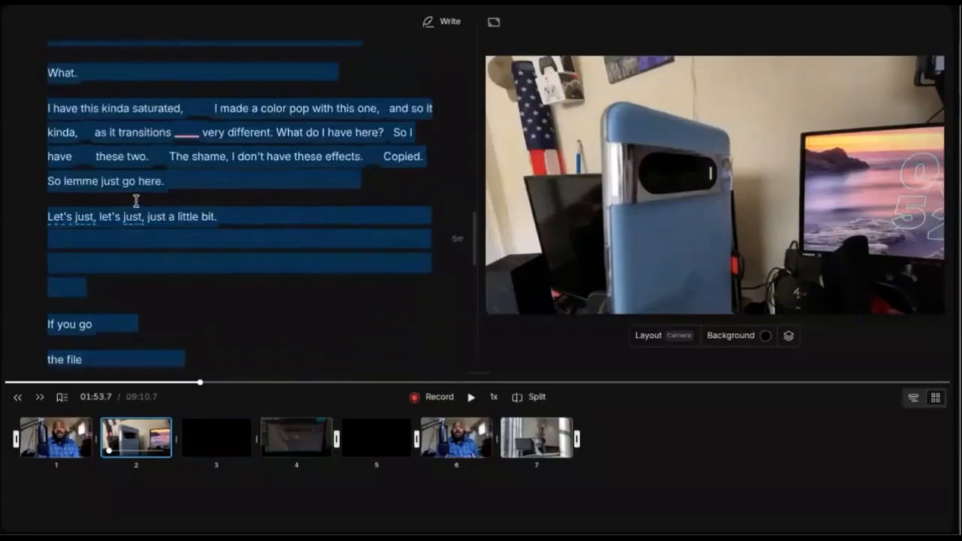
pyautogui.scroll(6, 136, 200)
pyautogui.scroll(6, 137, 201)
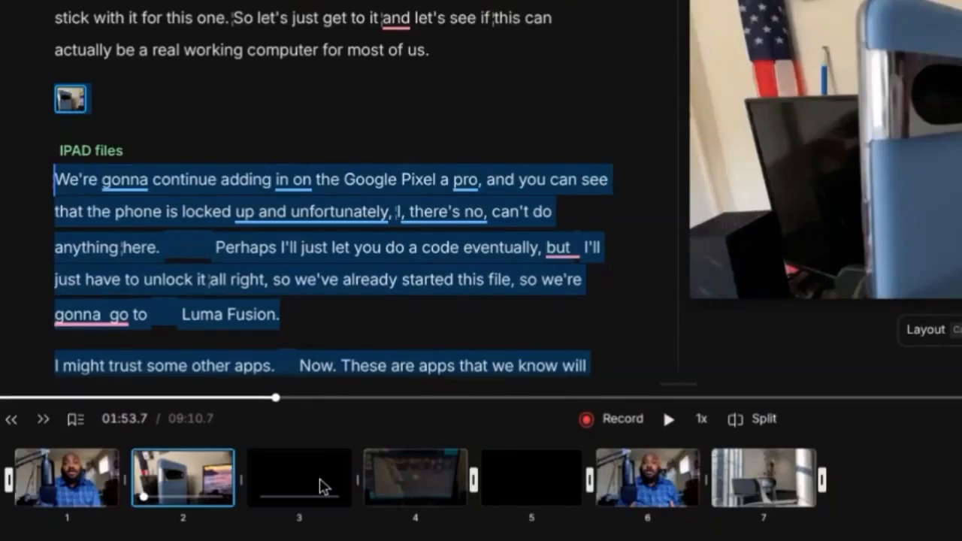
# Select scene 3 and play its first two seconds, and select scene 6 to preview it
pyautogui.click(319, 485)
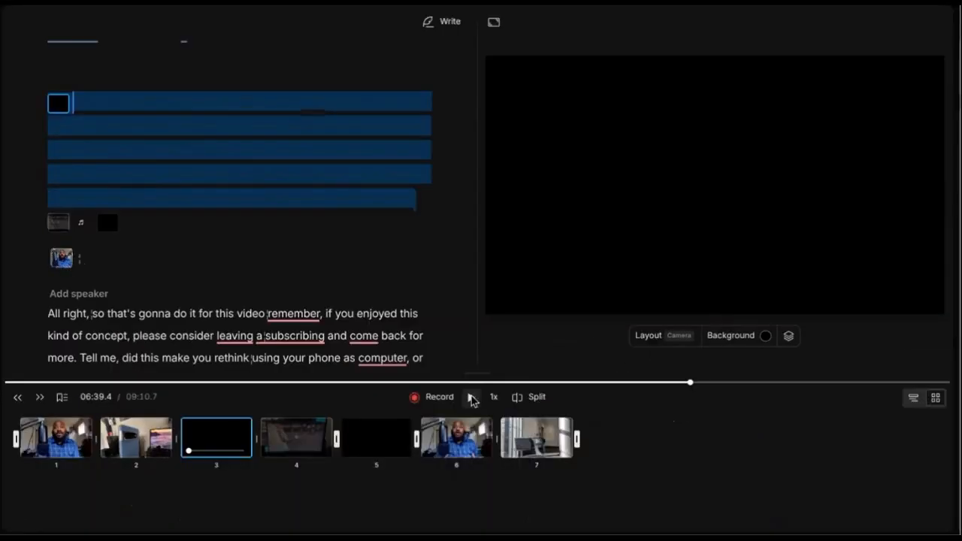
pyautogui.click(471, 398)
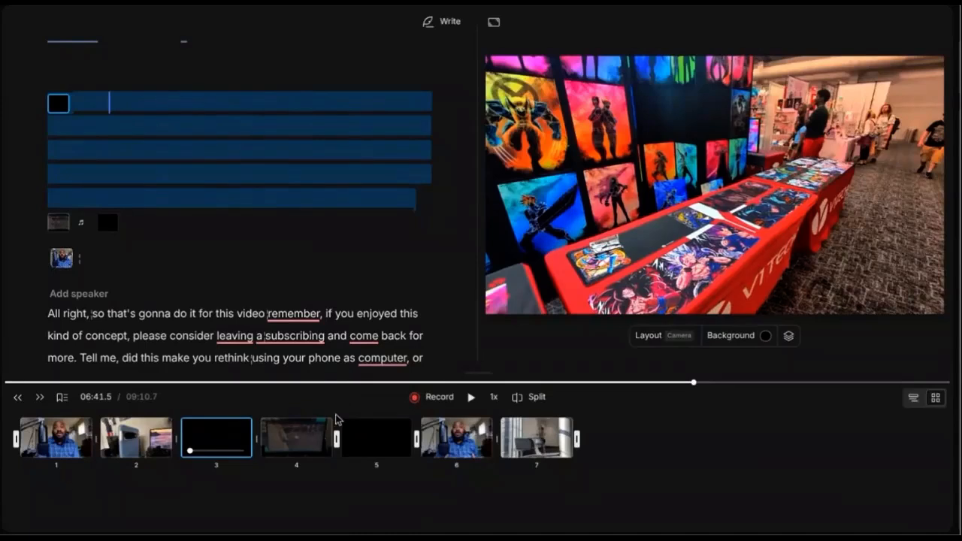
pyautogui.click(457, 444)
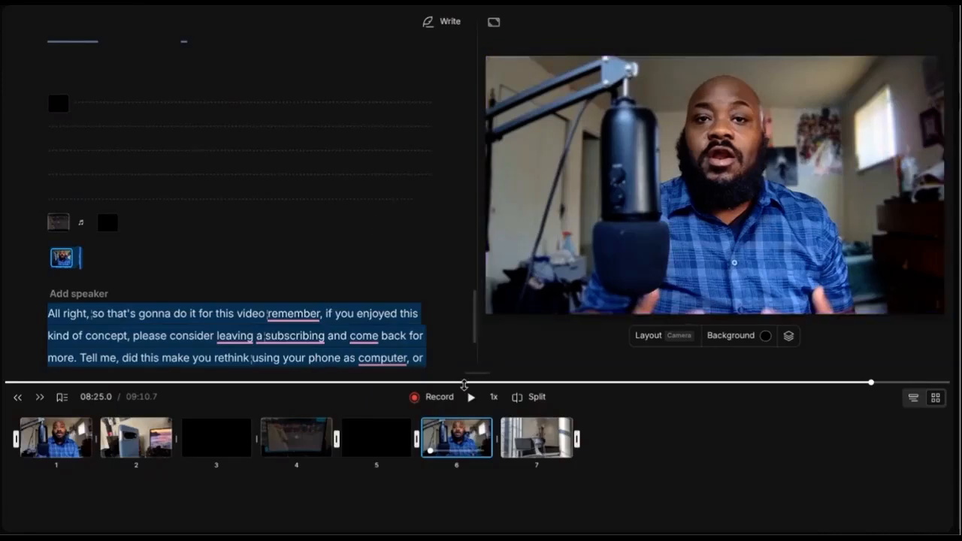
# Show the full timeline, look at the clips near the end of the video, and return to the scene thumbnail view
pyautogui.click(915, 399)
pyautogui.hscroll(10, 512, 464)
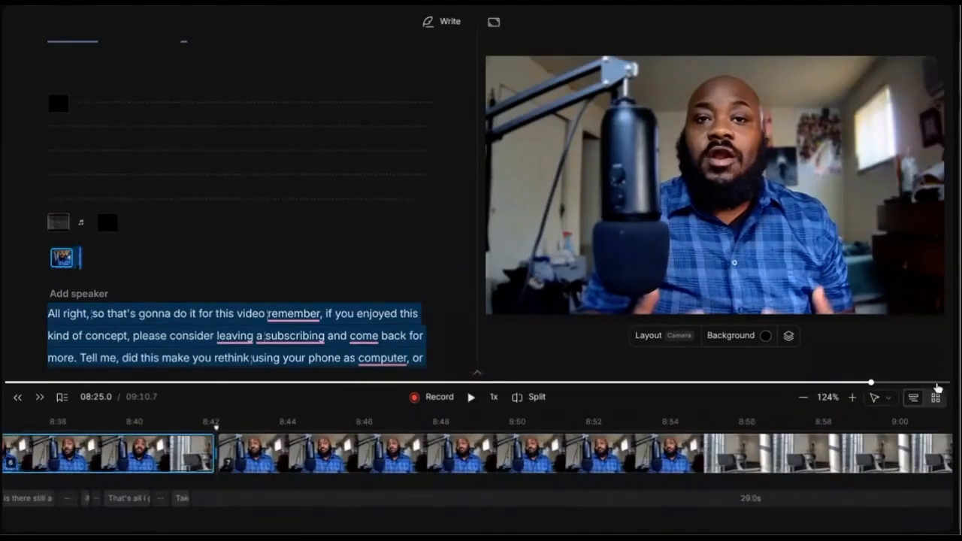
pyautogui.click(936, 398)
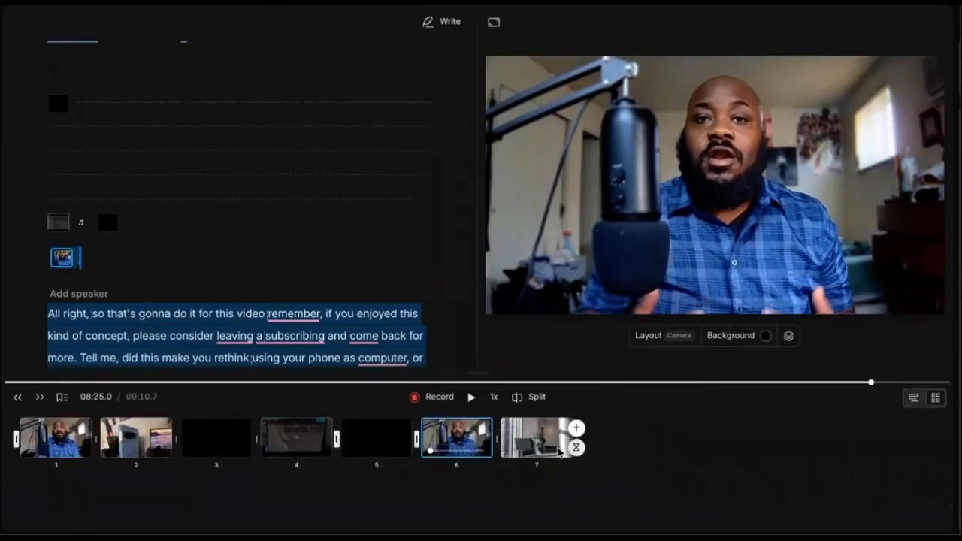